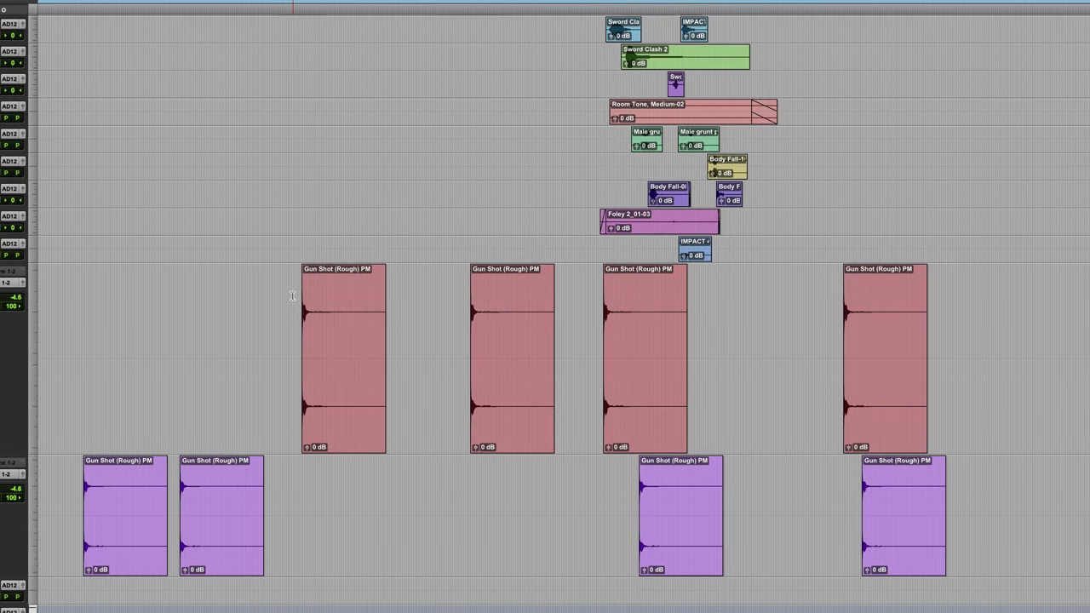
# Play back the rough gunshot placeholder section, then stop playback
pyautogui.press('space')
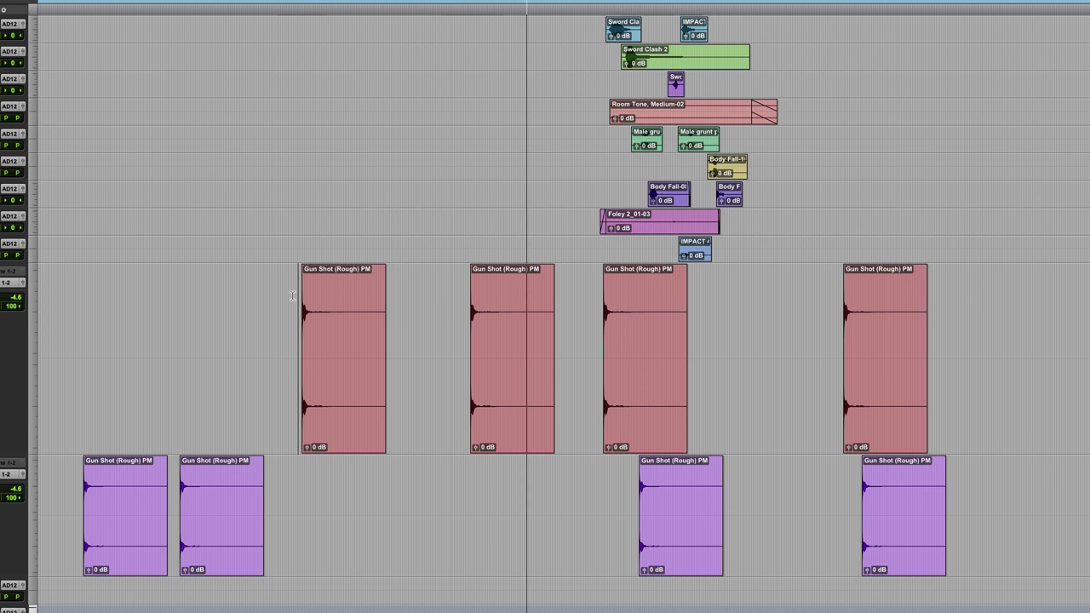
pyautogui.press('space')
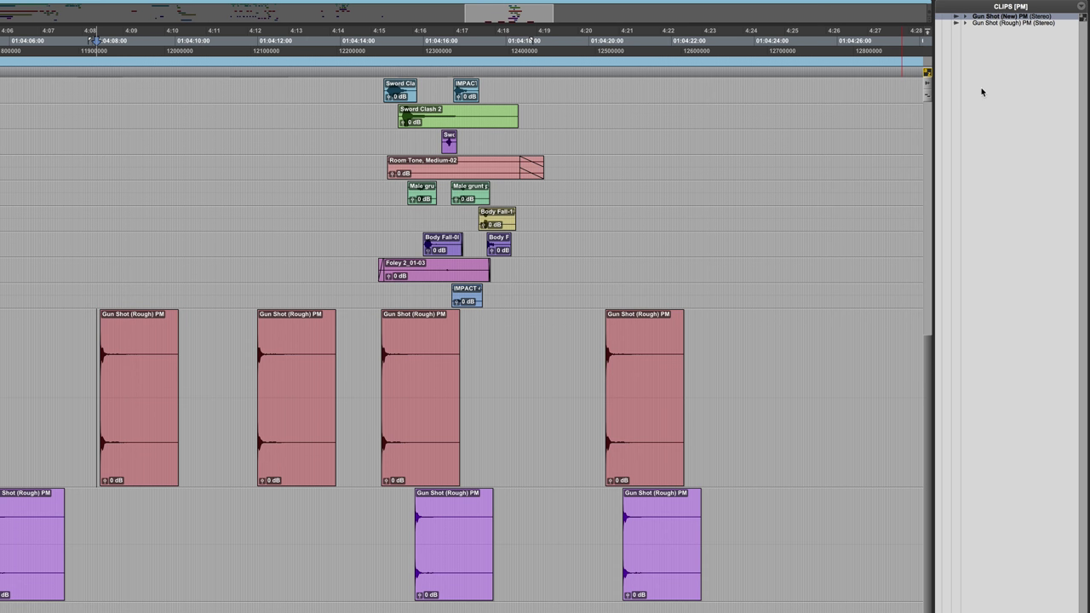
# Audition Gun Shot (New) PM and drop it onto the first Gun Shot (Rough) PM clip
pyautogui.click(144, 456)
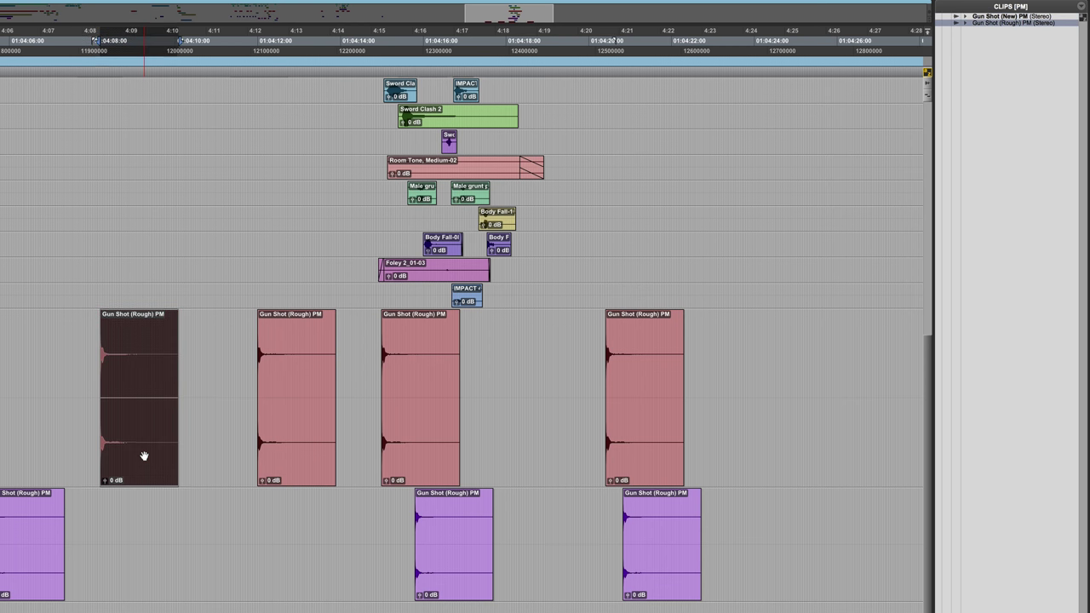
pyautogui.keyDown('alt'); pyautogui.click(983, 15); pyautogui.keyUp('alt')
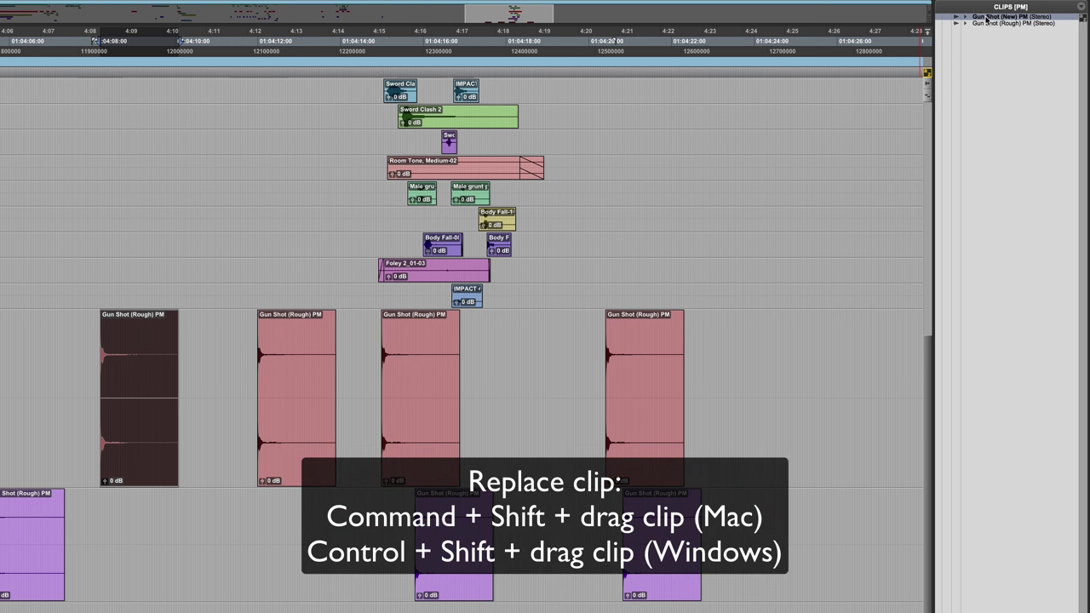
pyautogui.moveTo(995, 19); pyautogui.dragTo(128, 460)
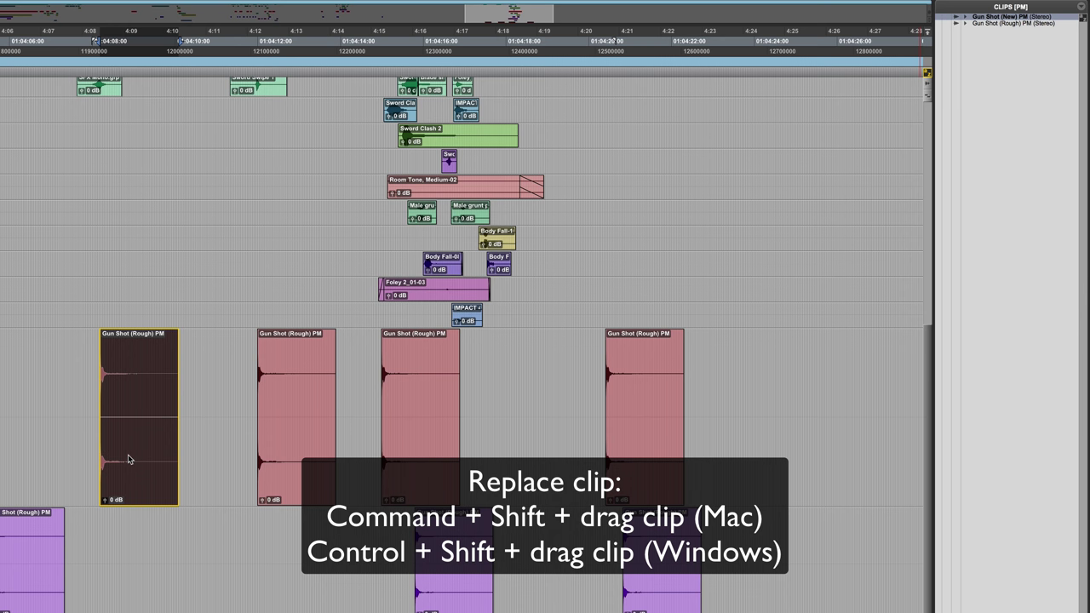
pyautogui.moveTo(128, 460); pyautogui.dragTo(128, 460)
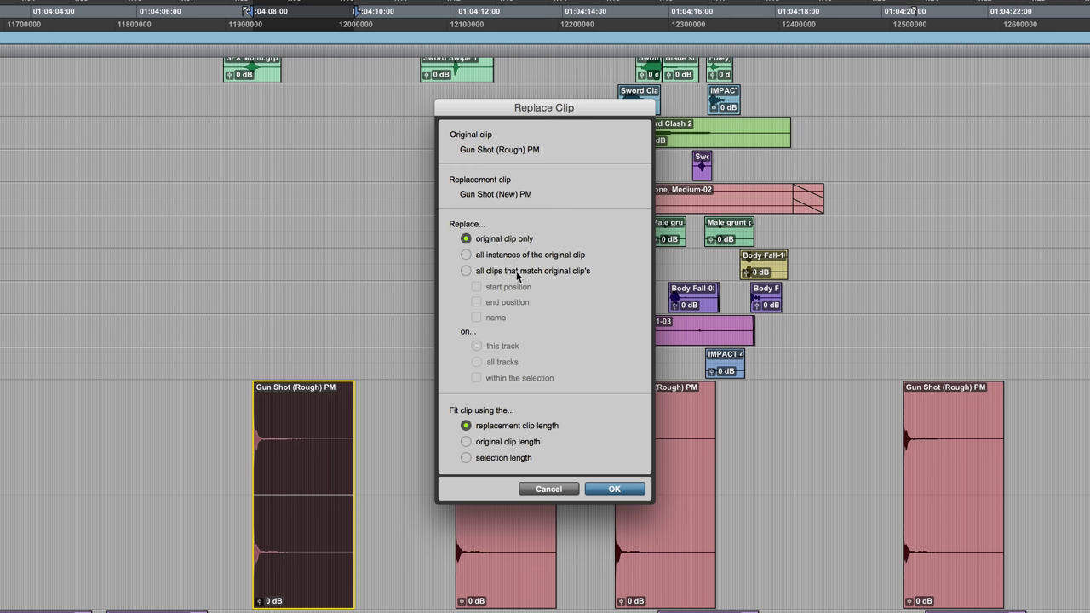
# Replace just the first clip with Gun Shot (New) PM, then undo back to the rough clip
pyautogui.click(616, 489)
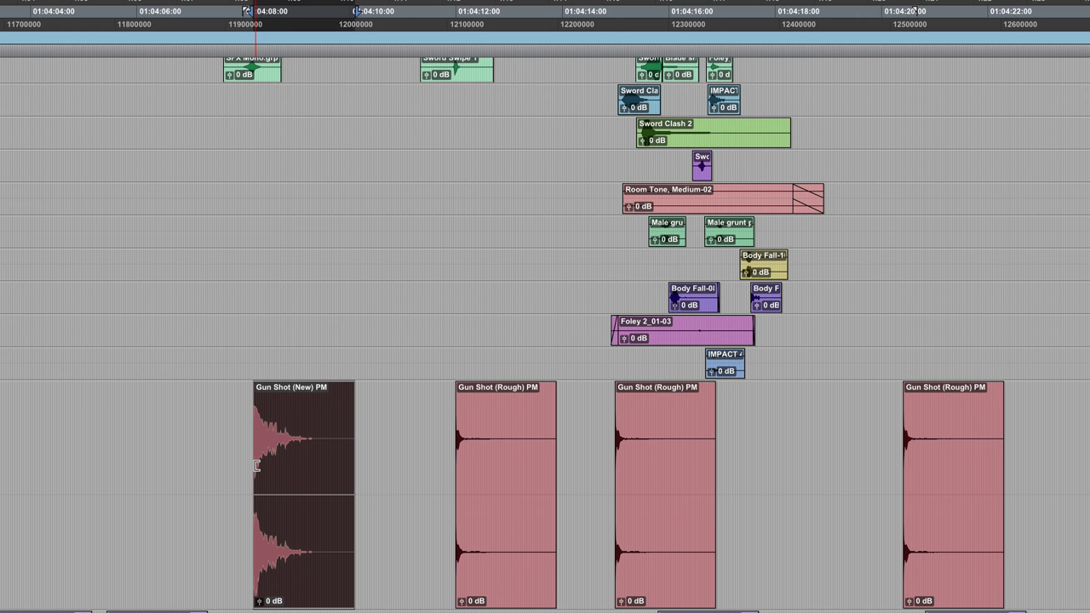
pyautogui.hotkey('ctrl', 'z')
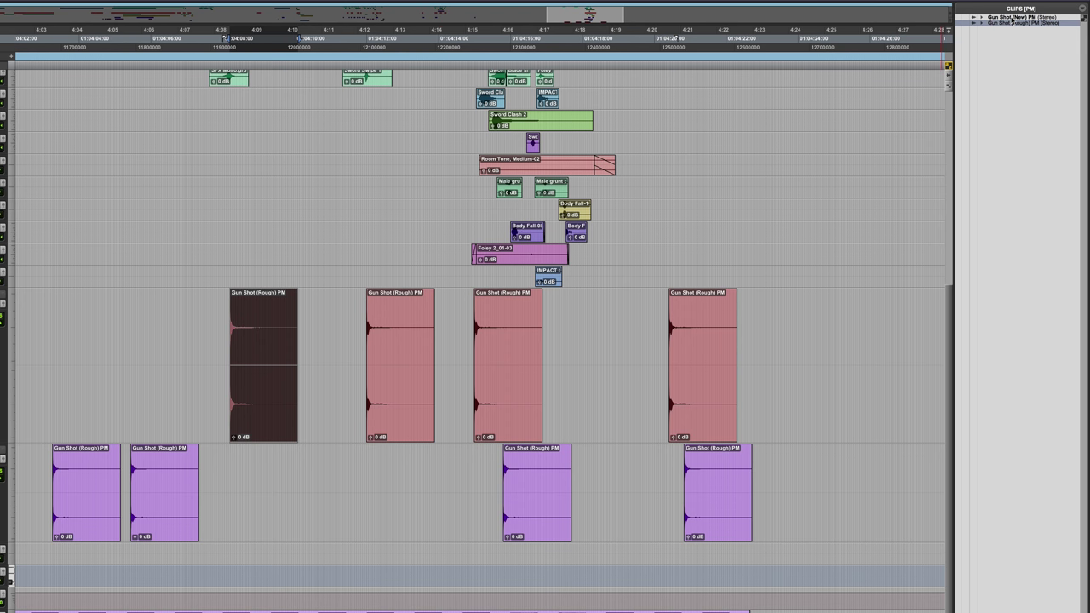
# Drop Gun Shot (New) PM on a rough clip and replace all instances on all tracks
pyautogui.moveTo(1012, 19); pyautogui.dragTo(255, 360)
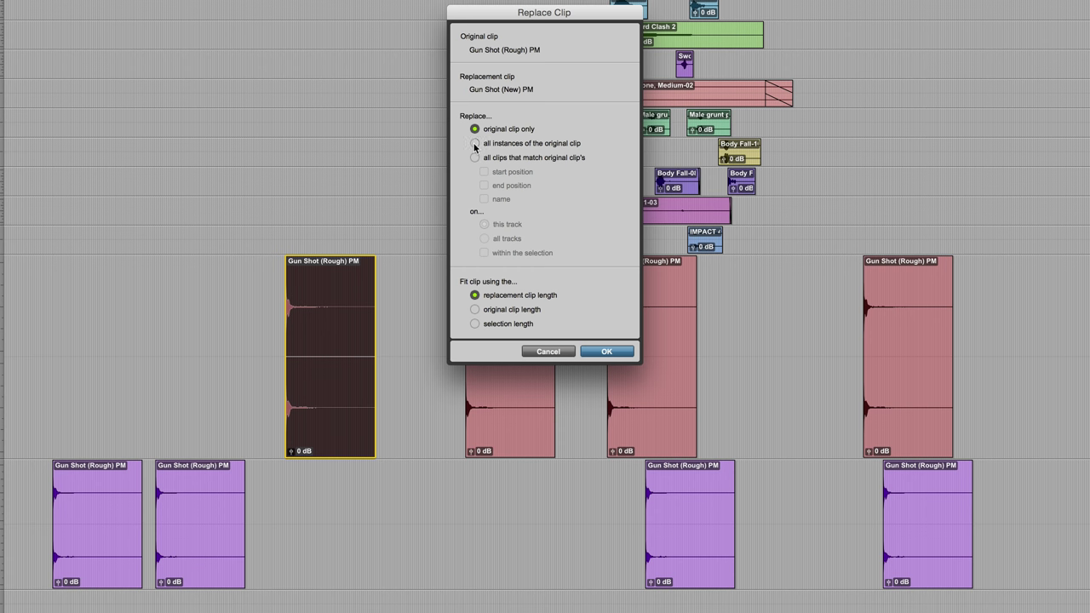
pyautogui.click(475, 144)
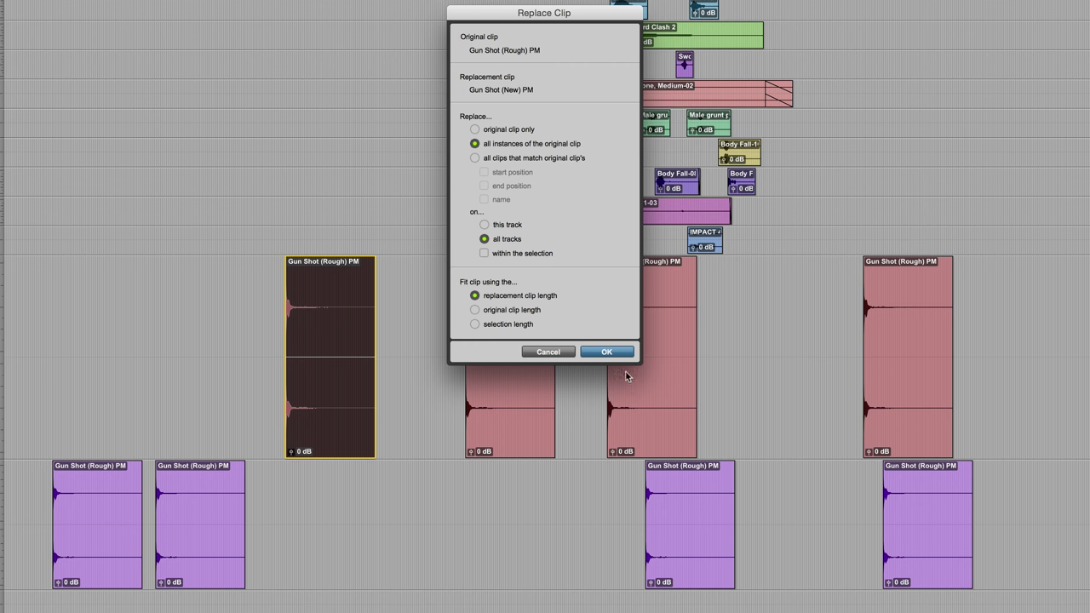
pyautogui.click(606, 352)
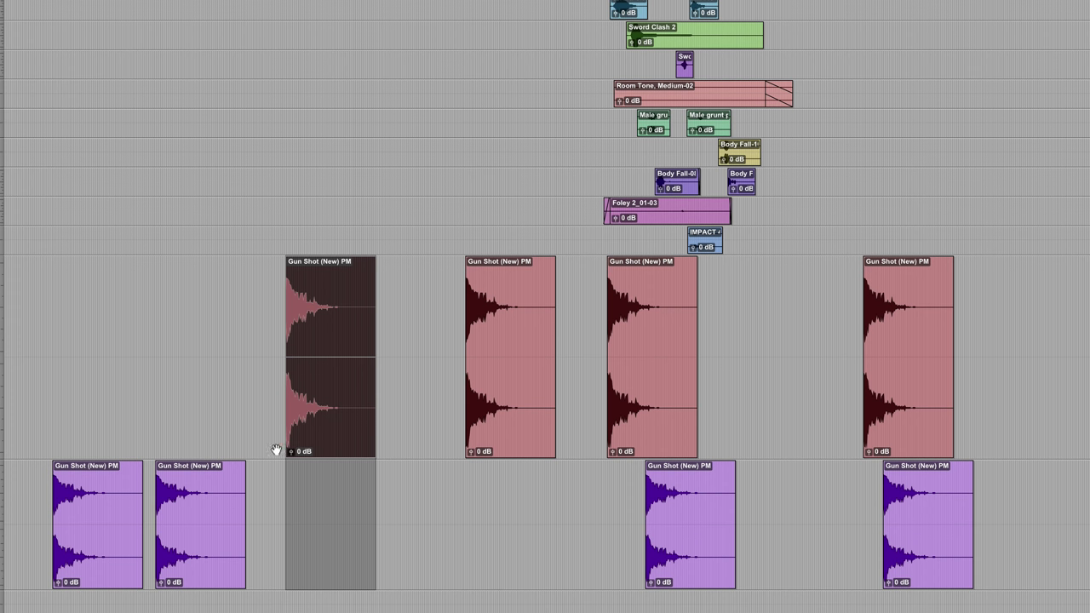
# Play back from just before the first gunshot to check the replaced clips
pyautogui.click(279, 307)
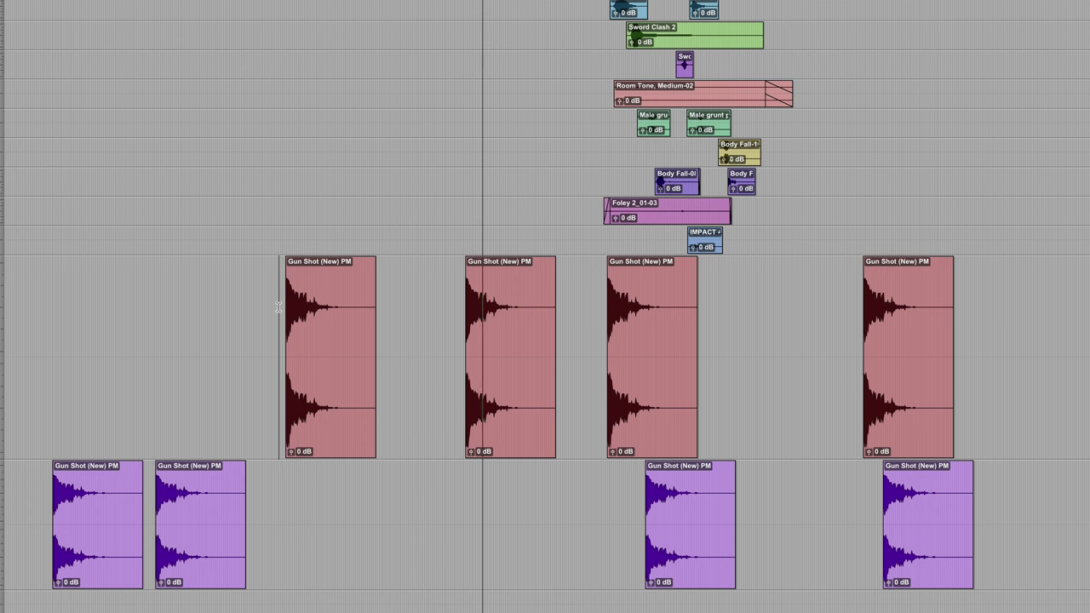
pyautogui.press('space')
pyautogui.scroll(5, 279, 306)
pyautogui.hscroll(5, 278, 307)
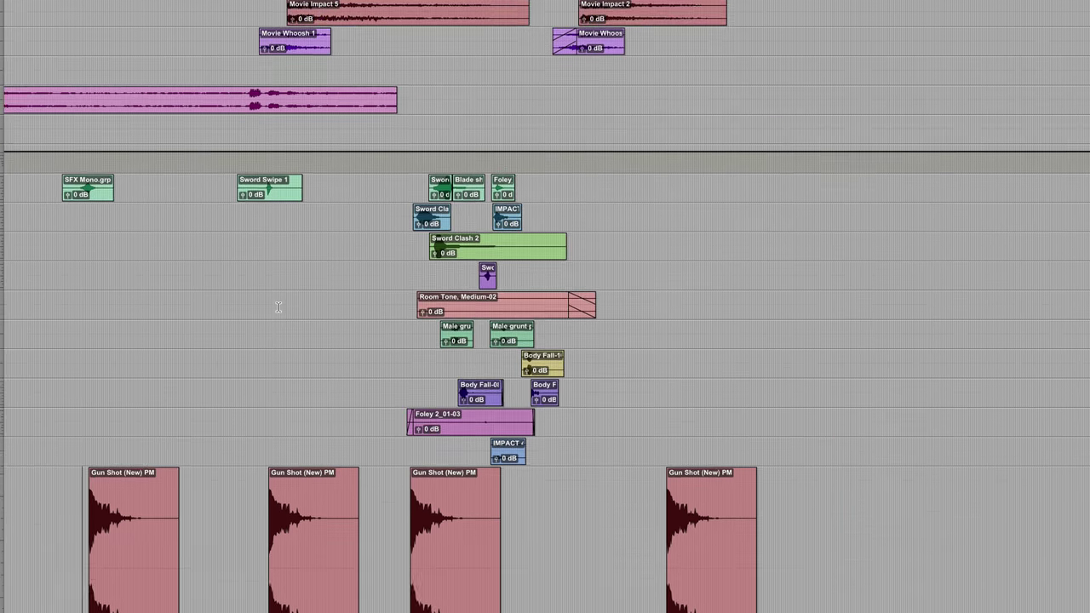
pyautogui.scroll(1, 297, 353)
pyautogui.scroll(-6, 294, 348)
pyautogui.hscroll(-8, 295, 348)
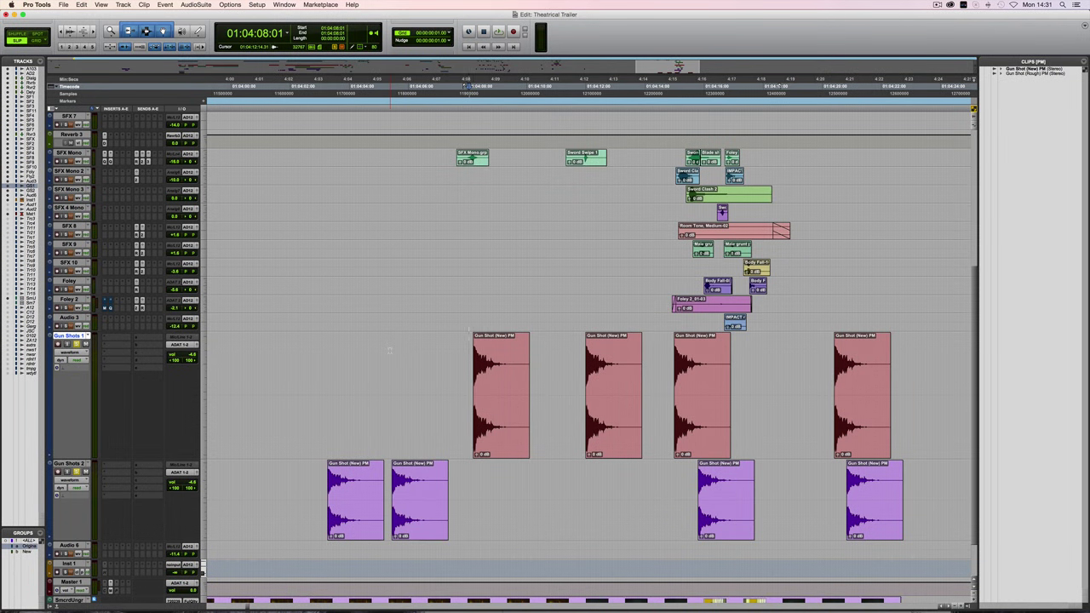
# Filter the Clips list to show only clips named 'whoosh'
pyautogui.press('super+shift+f')
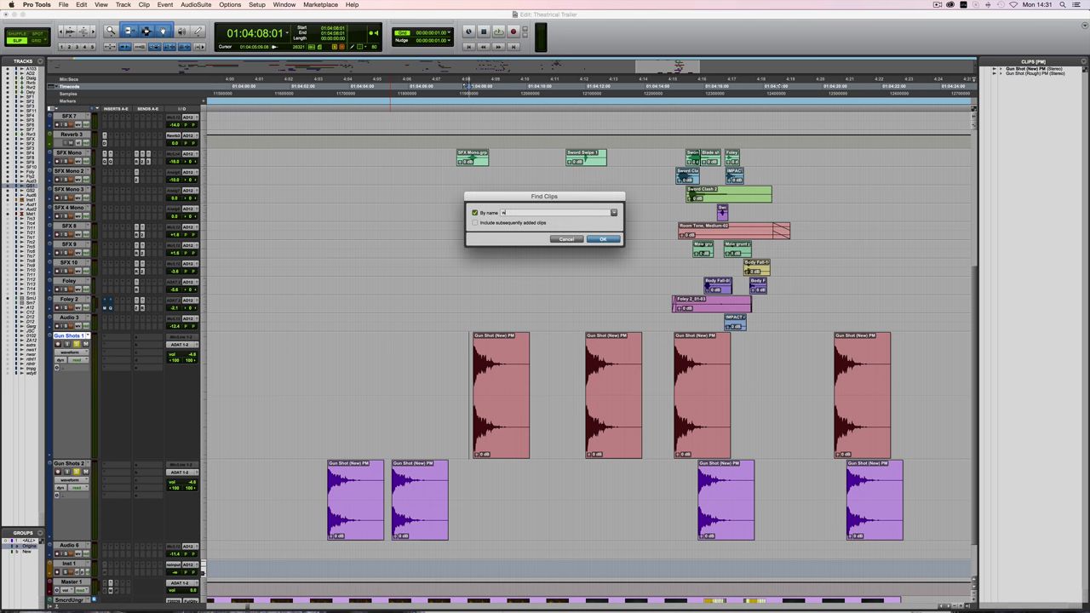
pyautogui.write('whoosh')
pyautogui.press('Return')
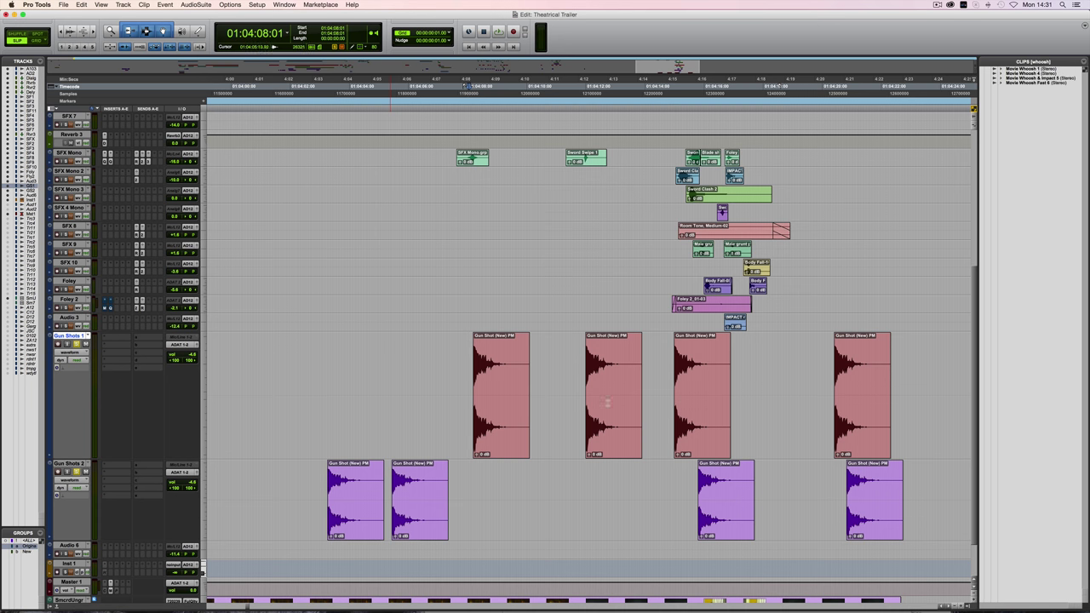
pyautogui.hscroll(10, 716, 531)
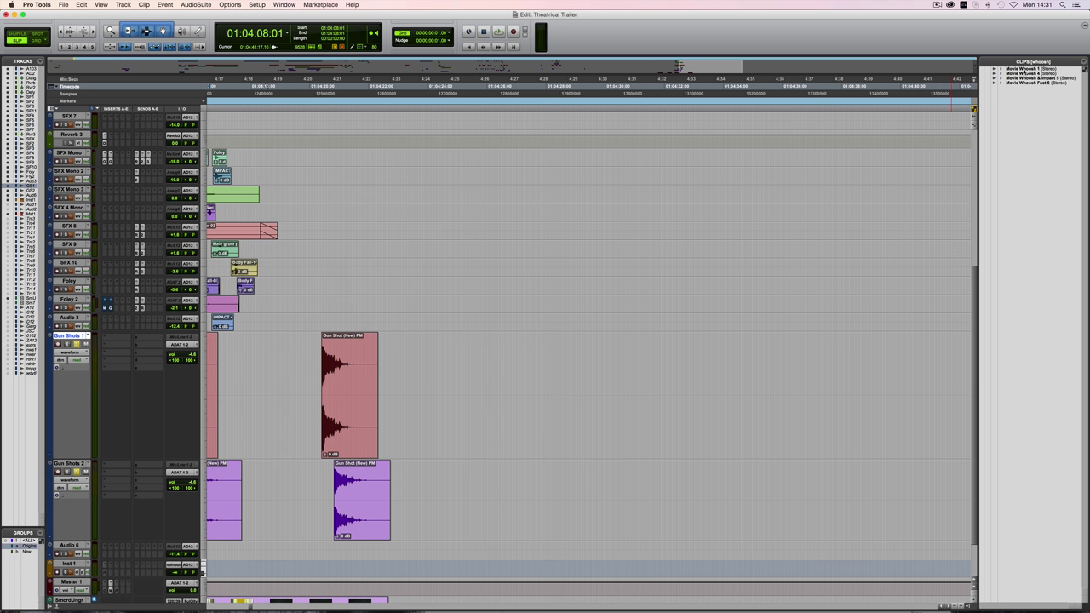
# Place Movie Whoosh 1 on Gun Shots 1 after the gunshot, play it, and zoom in
pyautogui.moveTo(1026, 68); pyautogui.dragTo(430, 429)
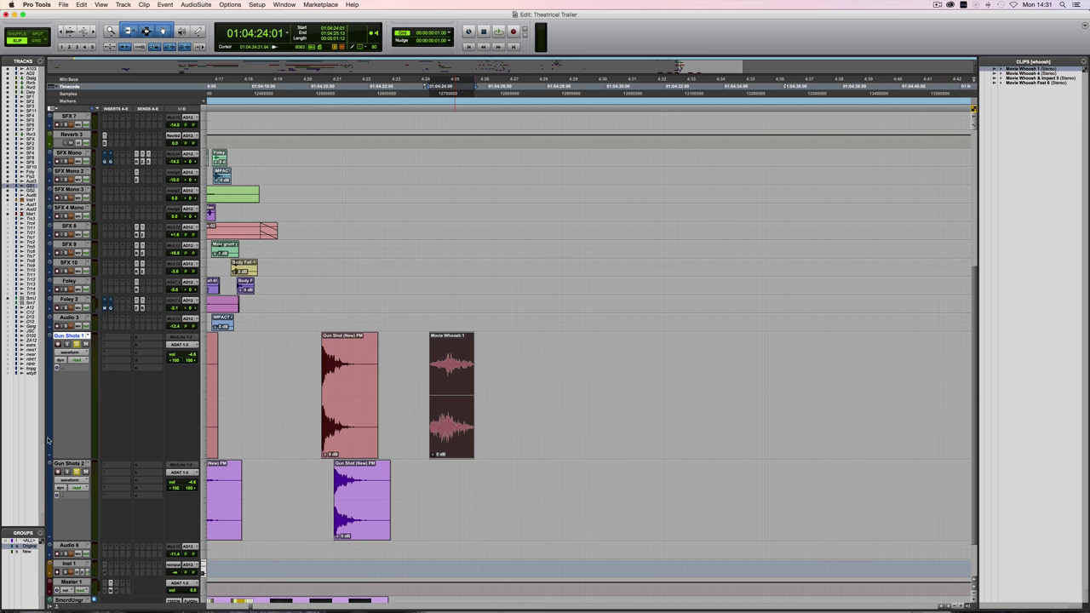
pyautogui.press('space')
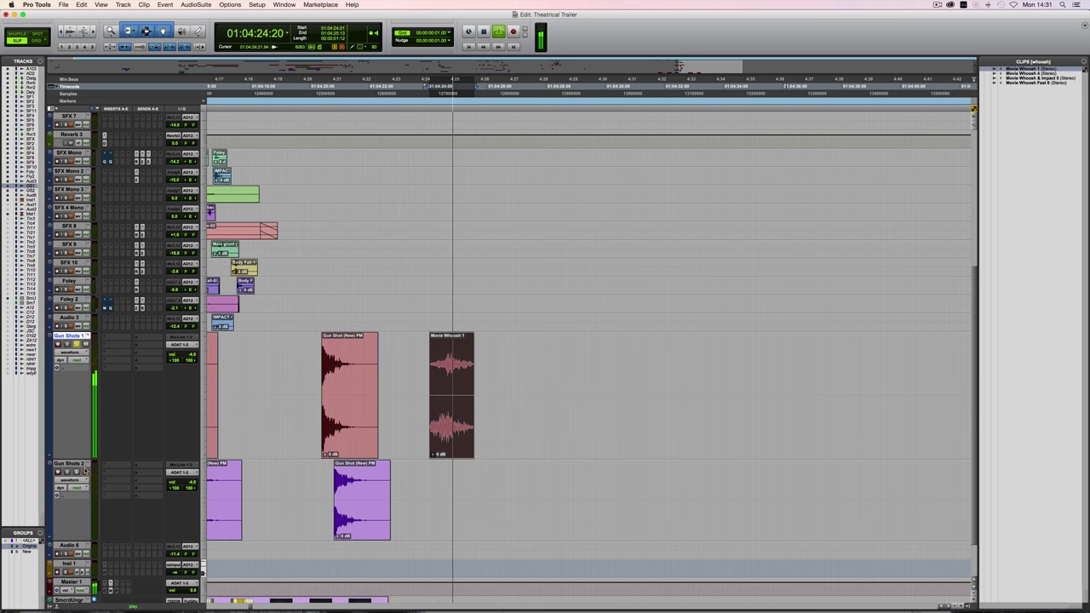
pyautogui.press('space')
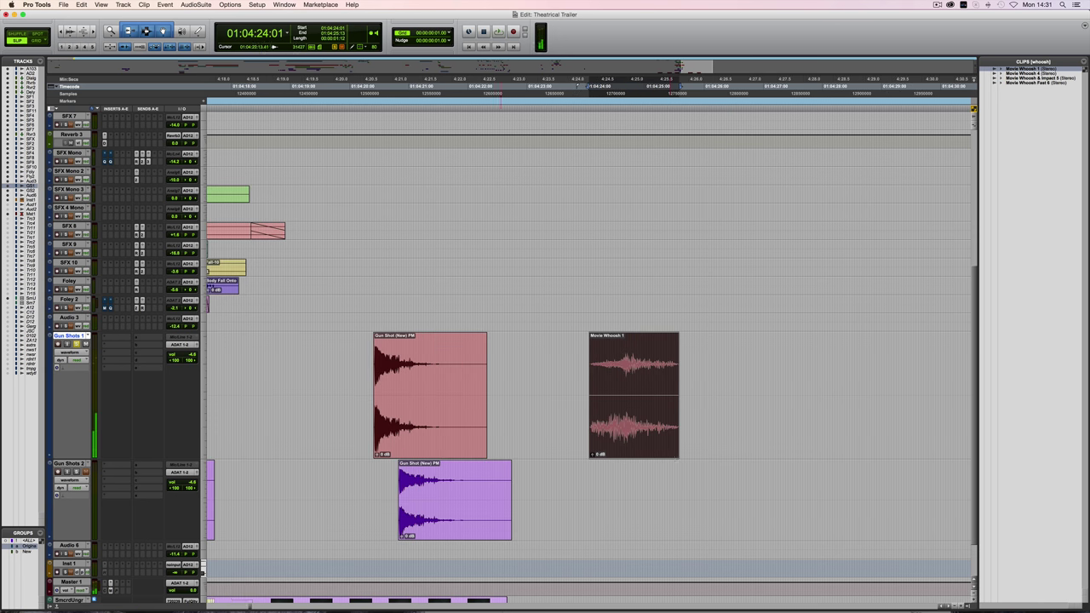
pyautogui.press('super+bracketright')
# Set the Trim tool to TCE and enable the Smart Tool
pyautogui.click(132, 31)
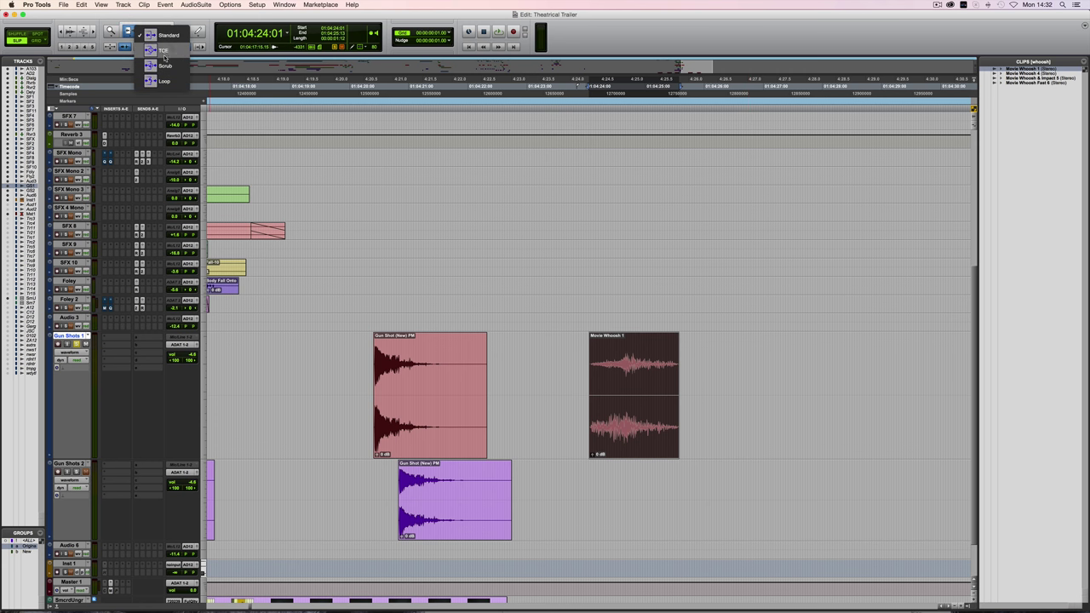
pyautogui.click(164, 49)
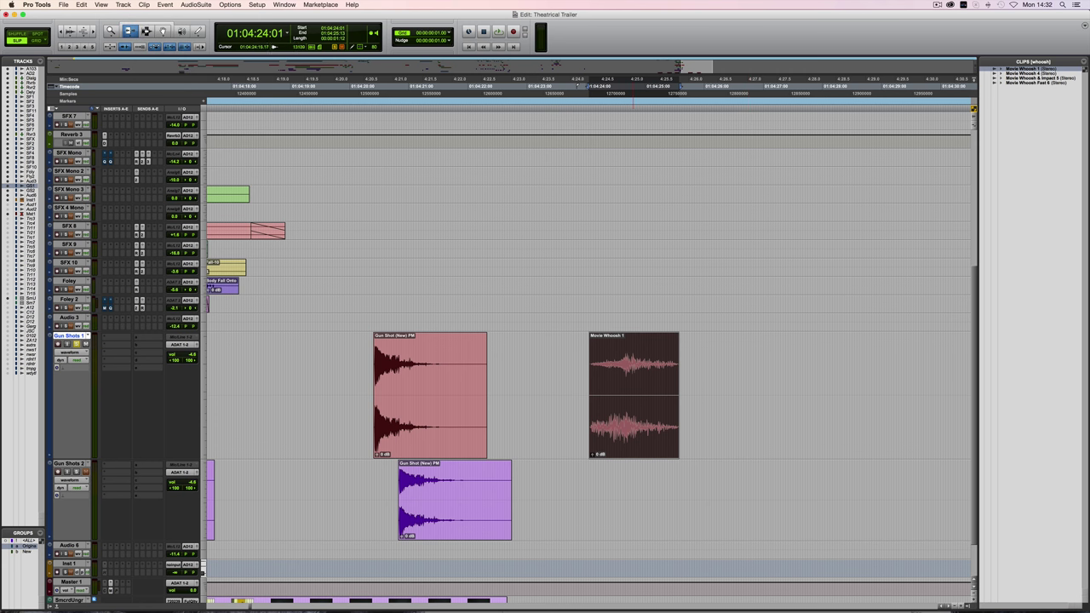
pyautogui.click(144, 27)
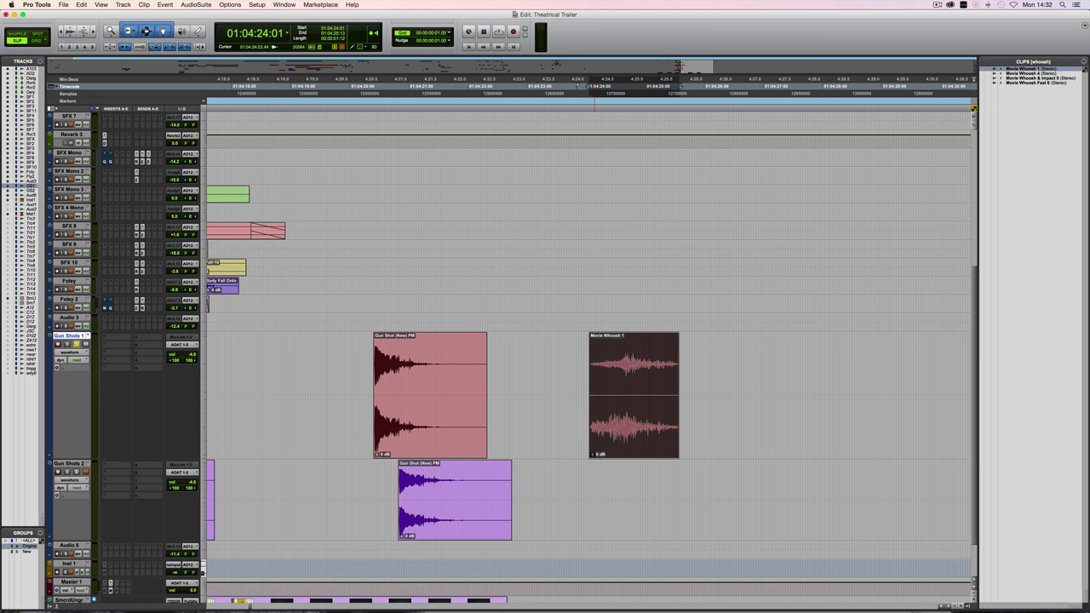
# Mark a range on Gun Shots 2 and fit Movie Whoosh 1 into it, time-stretched
pyautogui.moveTo(574, 498); pyautogui.dragTo(710, 483)
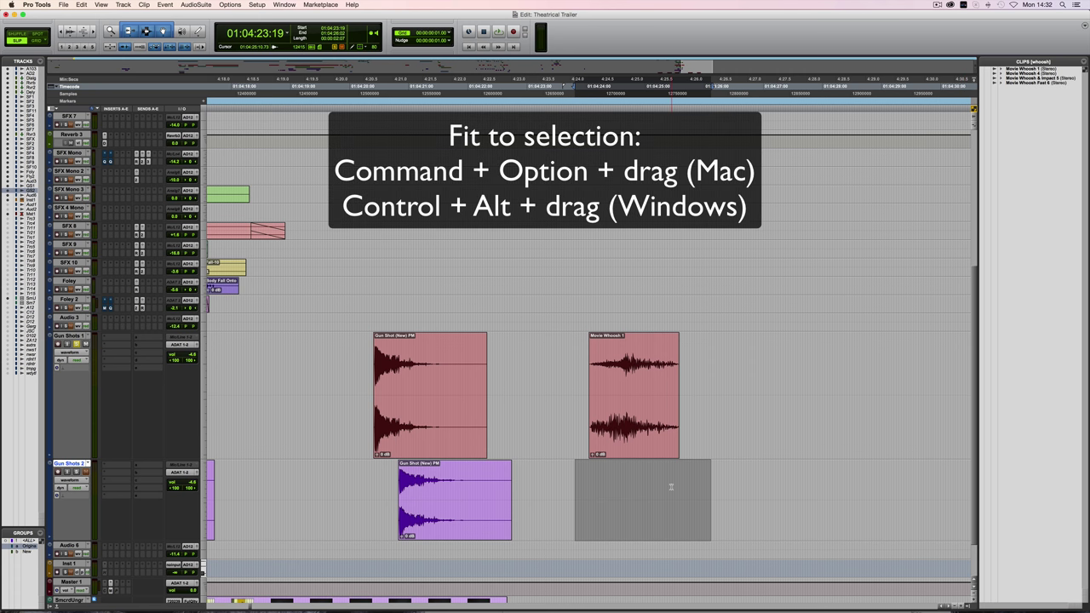
pyautogui.moveTo(1022, 70); pyautogui.dragTo(616, 512)
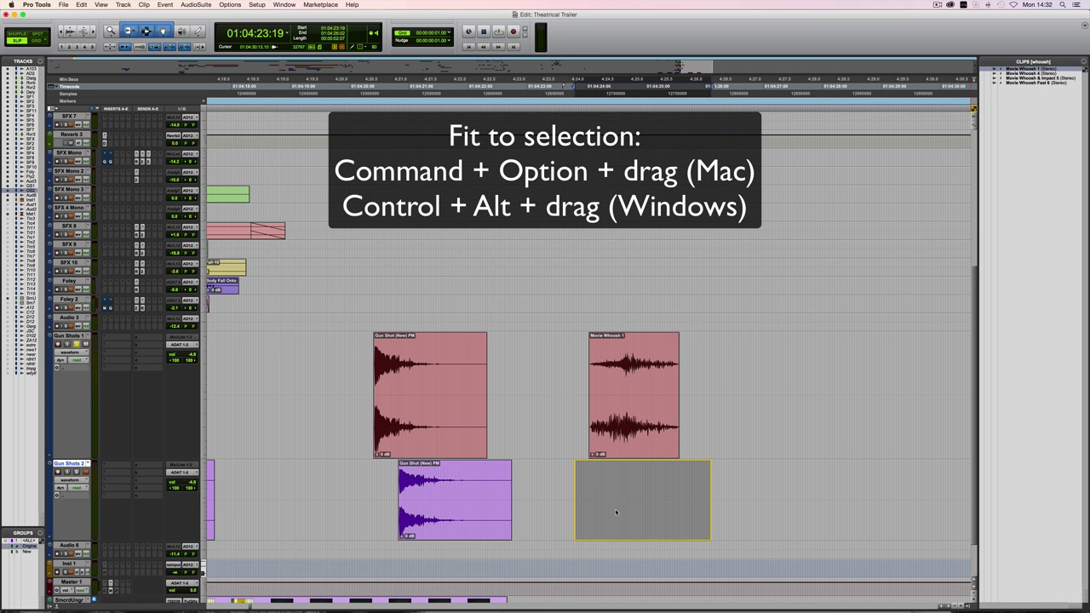
pyautogui.moveTo(615, 512); pyautogui.dragTo(616, 512)
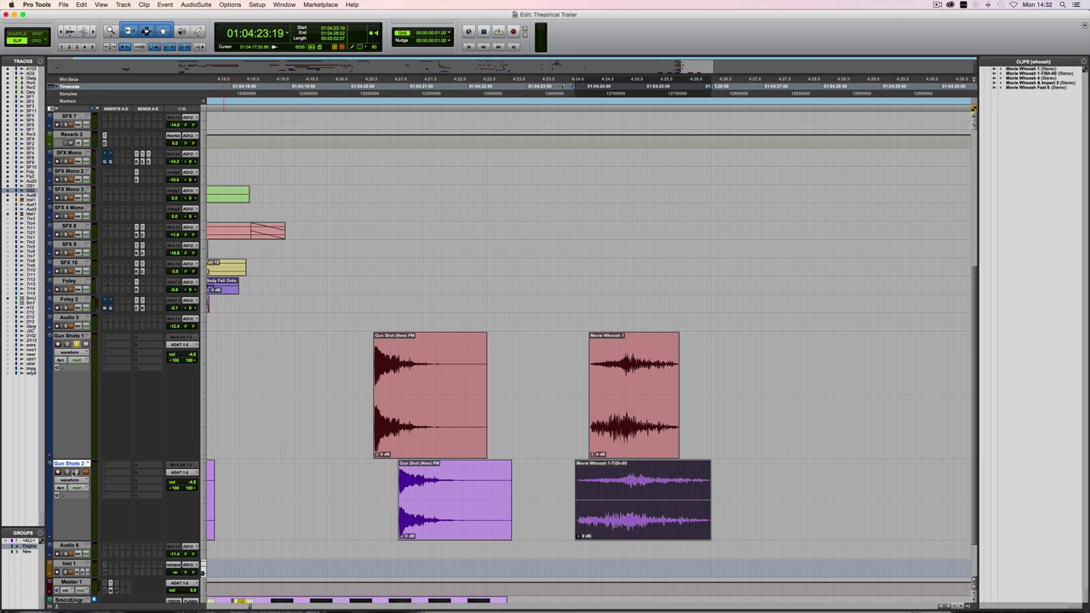
# Solo Gun Shots 2, unsolo Gun Shots 1, and play back the fitted whoosh
pyautogui.click(75, 471)
pyautogui.click(76, 344)
pyautogui.press('space')
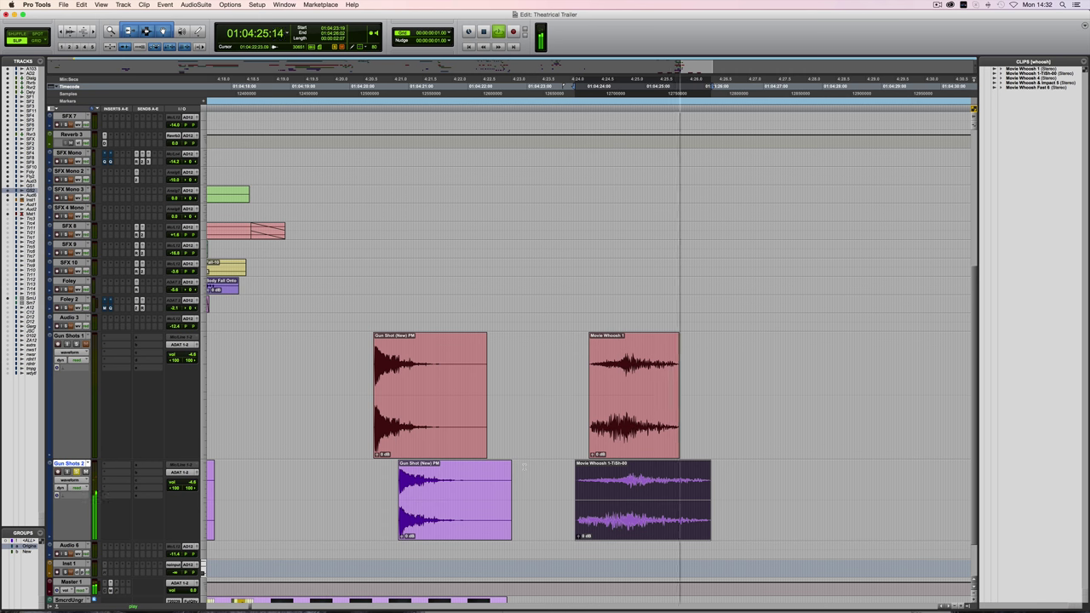
pyautogui.press('space')
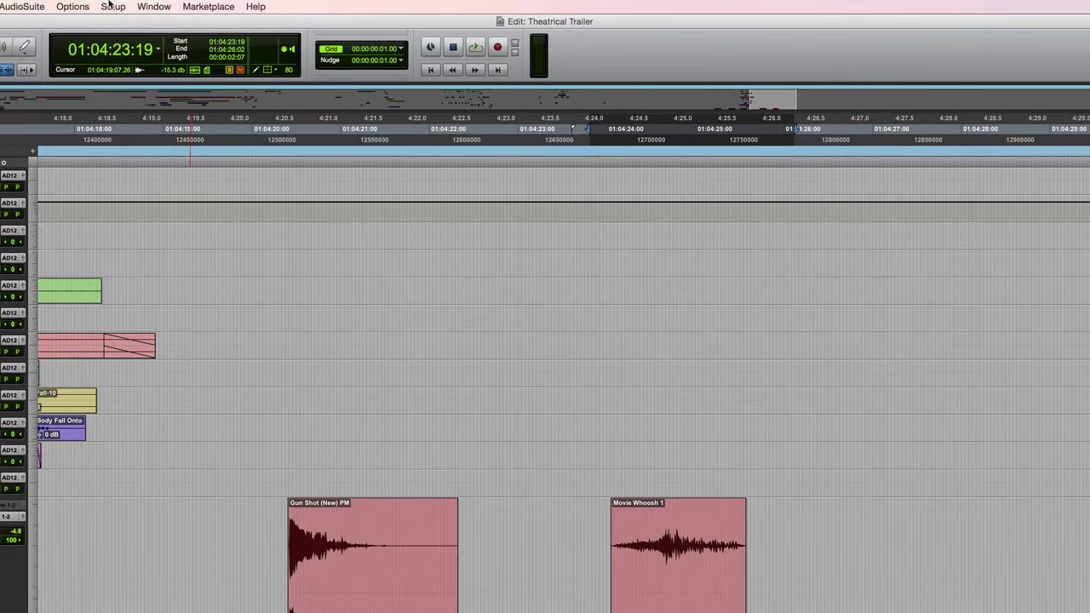
# Set the TC/E Plug-in to Avid TC/E in the Processing preferences
pyautogui.click(257, 4)
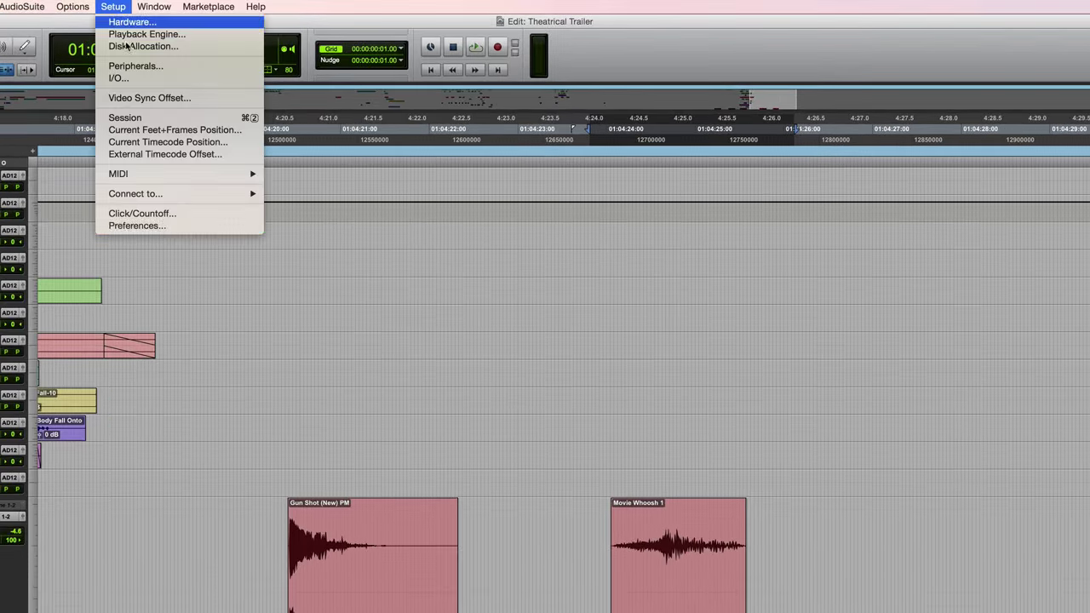
pyautogui.click(136, 226)
pyautogui.click(567, 194)
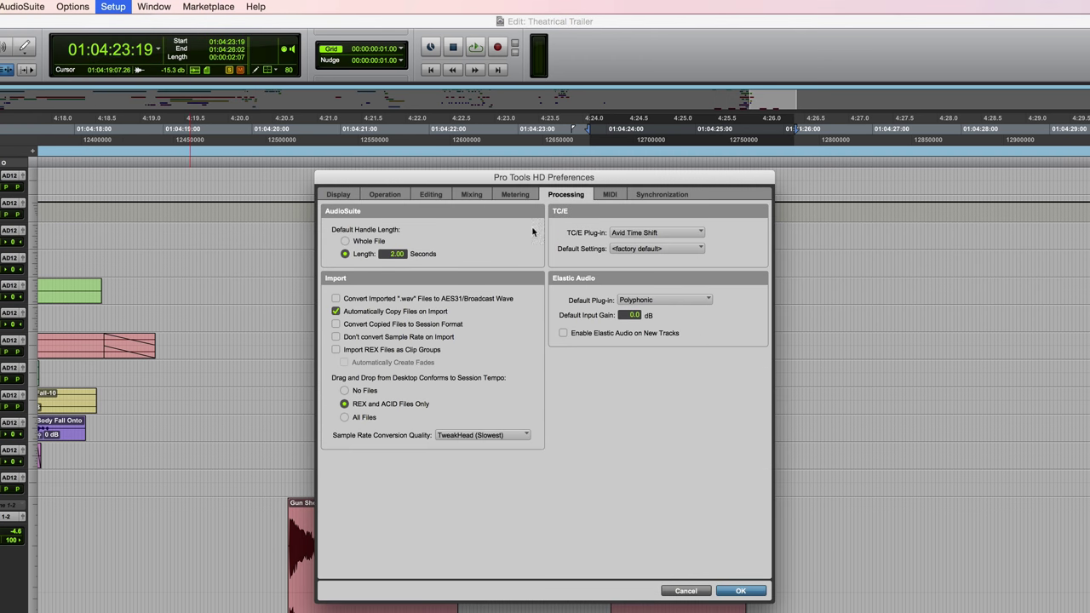
pyautogui.click(638, 236)
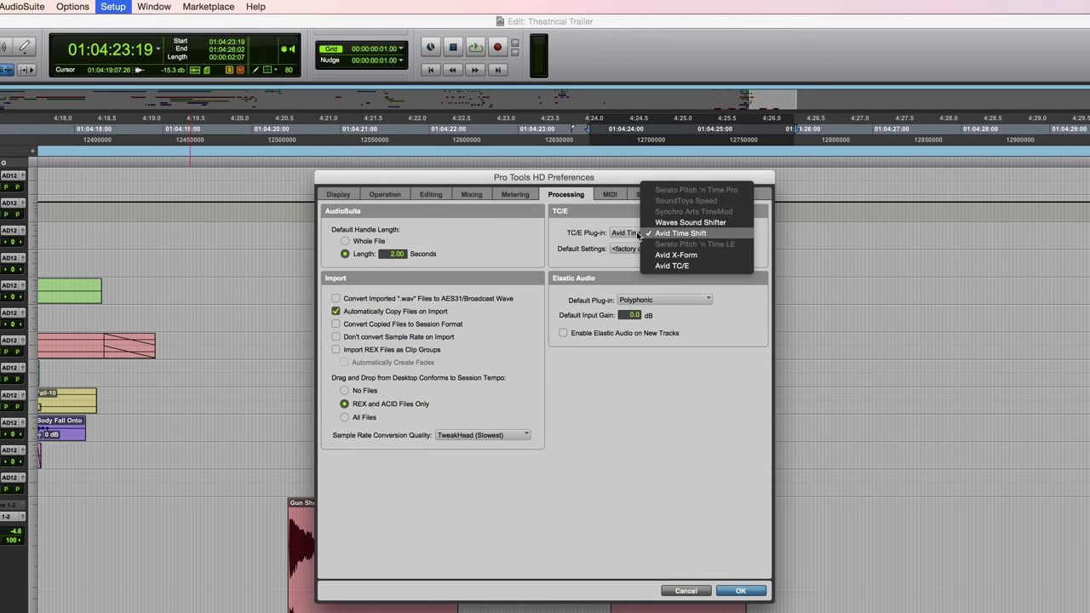
pyautogui.click(699, 266)
pyautogui.click(749, 591)
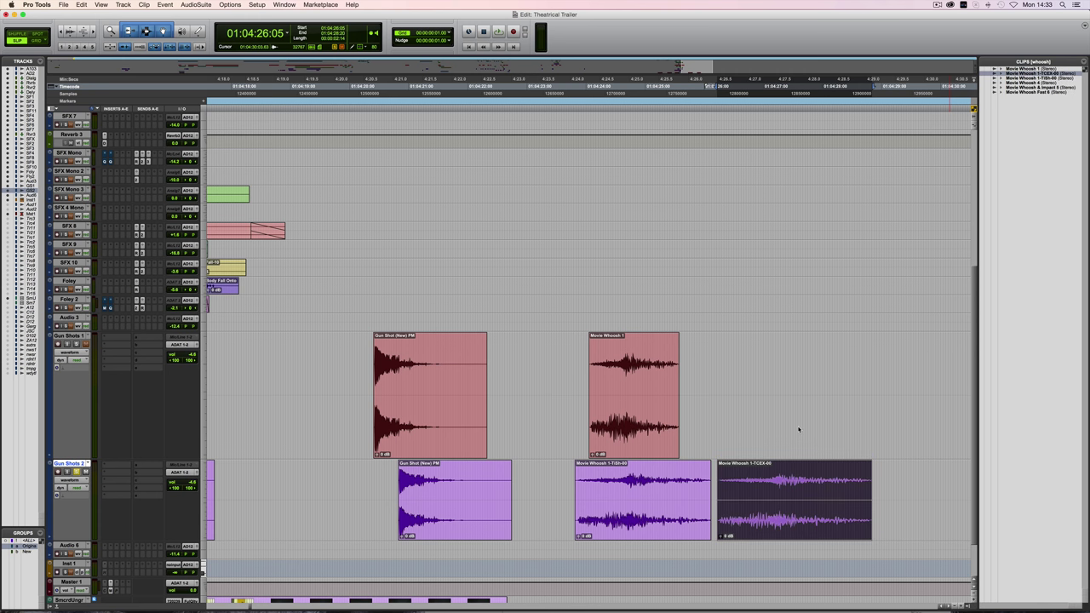
# Play back the TC/E-stretched whoosh, then mark the next empty range on Gun Shots 2
pyautogui.press('space')
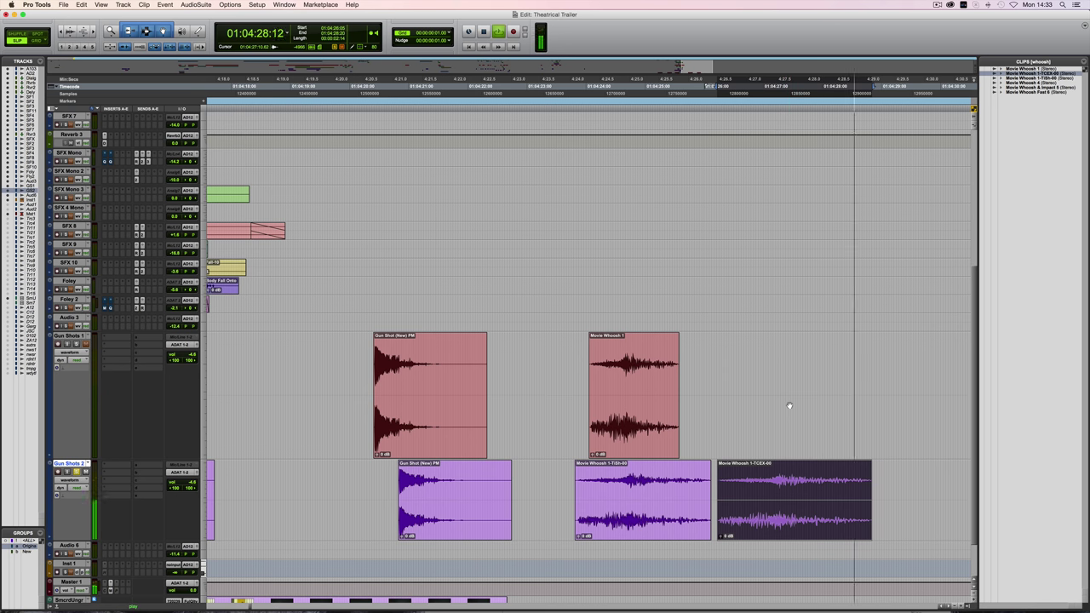
pyautogui.press('space')
pyautogui.moveTo(770, 481); pyautogui.dragTo(876, 476)
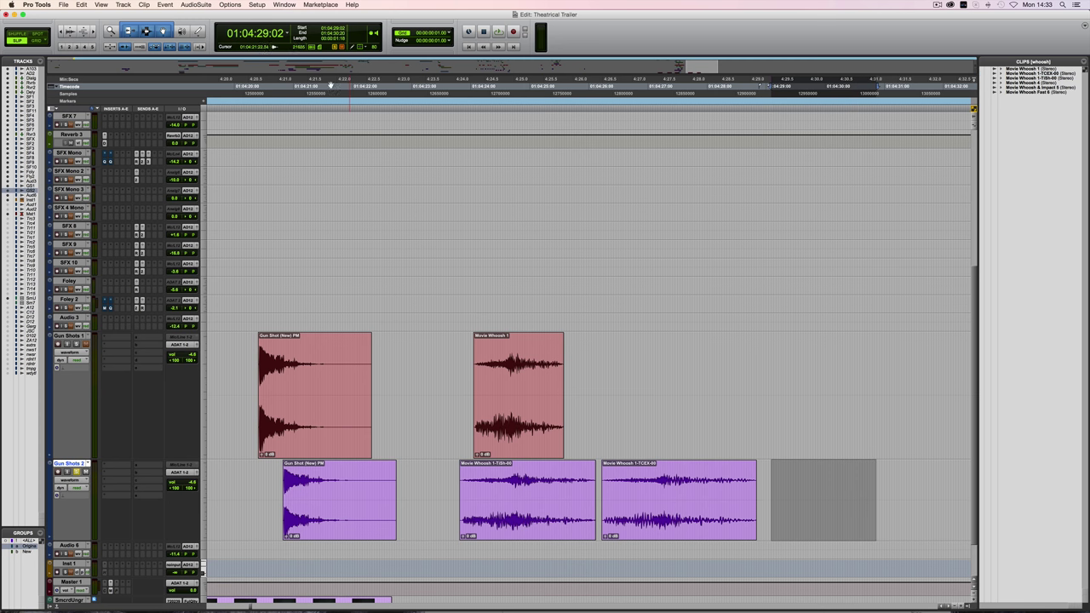
# Change the Processing preference TC/E Plug-in to Avid X-Form
pyautogui.click(257, 4)
pyautogui.click(288, 152)
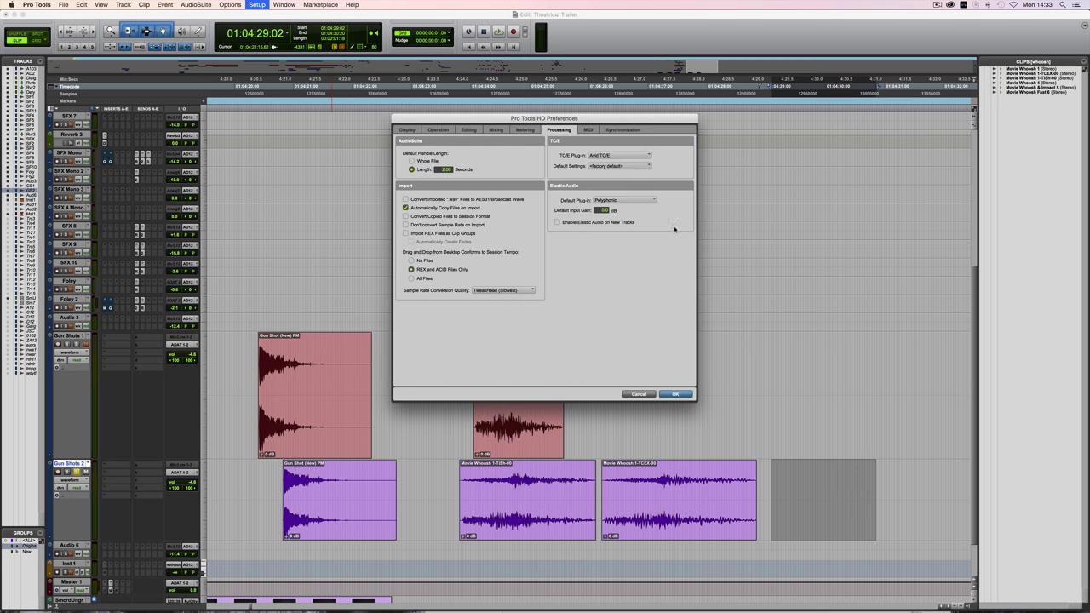
pyautogui.click(604, 156)
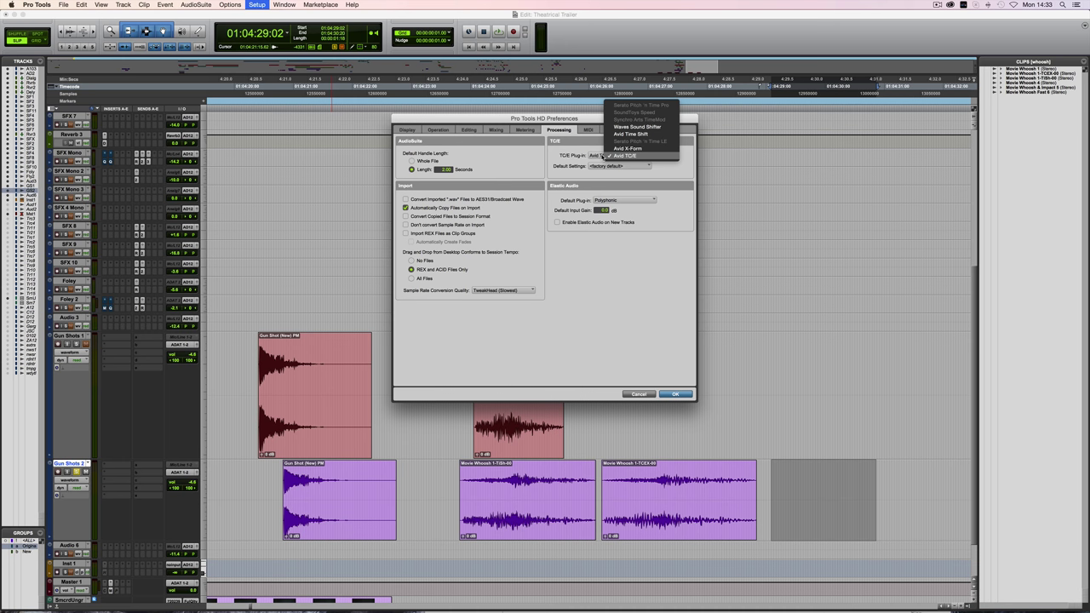
pyautogui.click(631, 149)
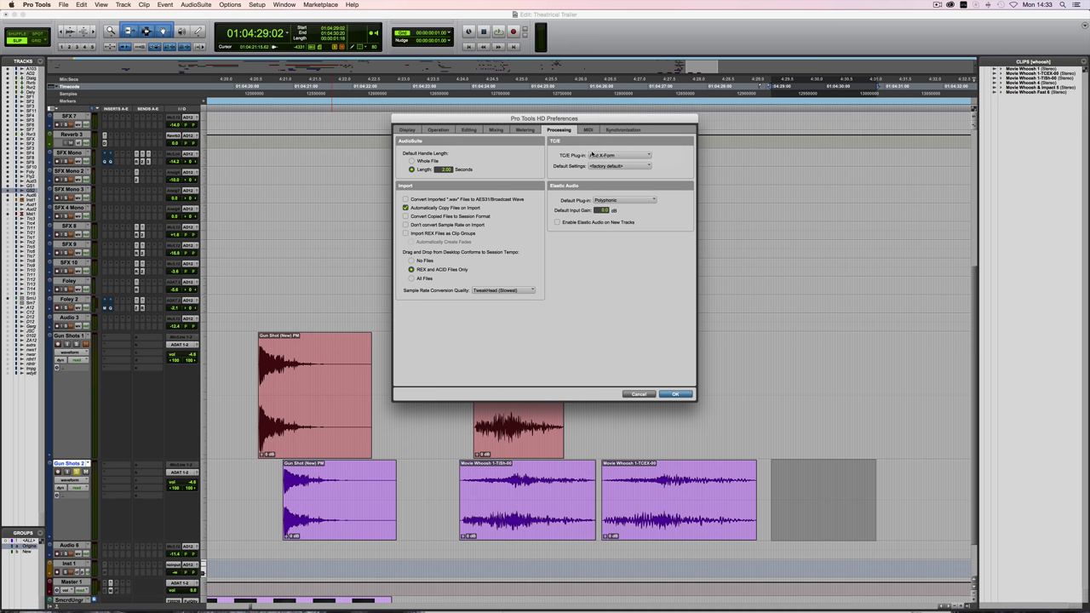
pyautogui.click(675, 396)
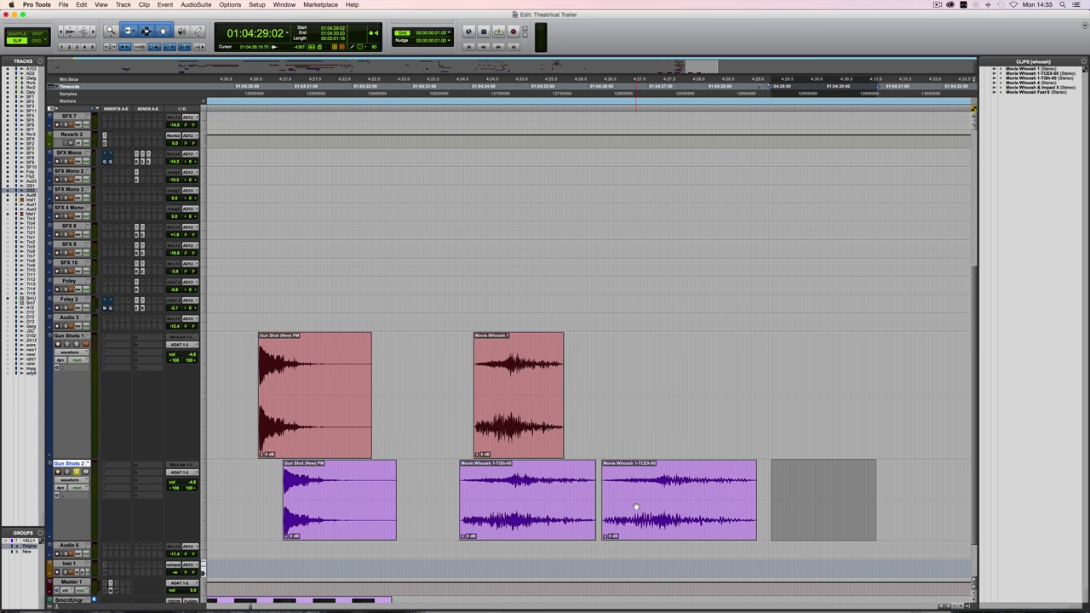
# Fit Movie Whoosh 1 into the marked Gun Shots 2 range with X-Form, then deselect
pyautogui.hscroll(2, 805, 288)
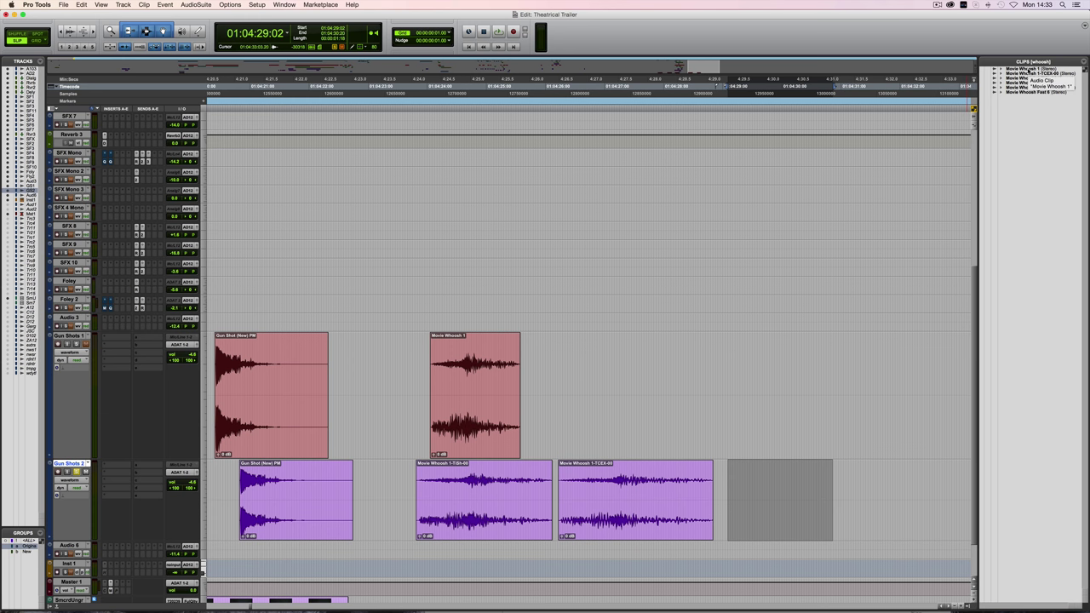
pyautogui.moveTo(1030, 71); pyautogui.dragTo(766, 481)
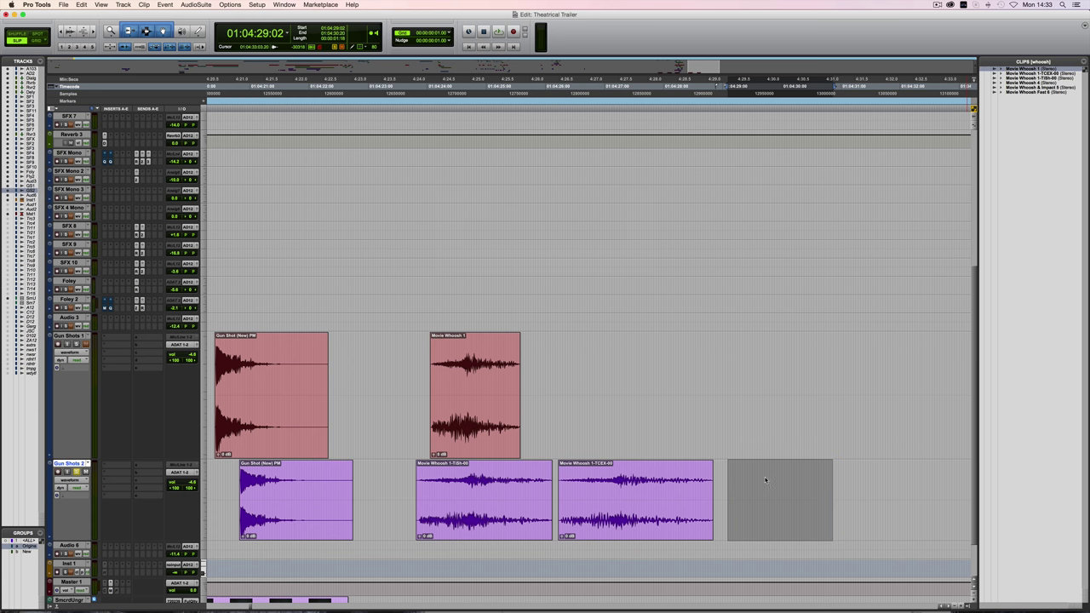
pyautogui.click(755, 477)
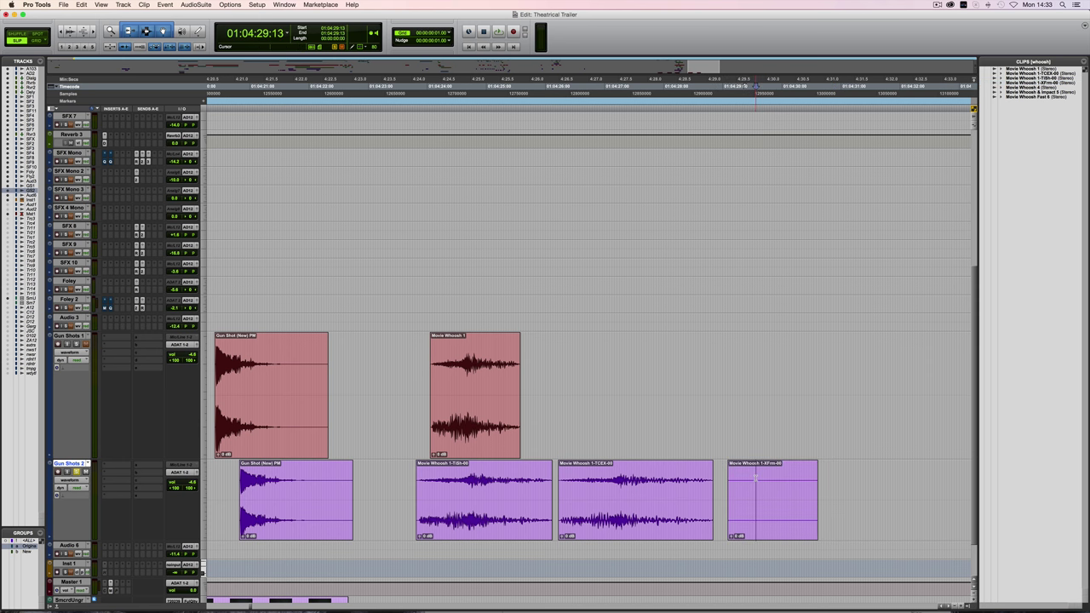